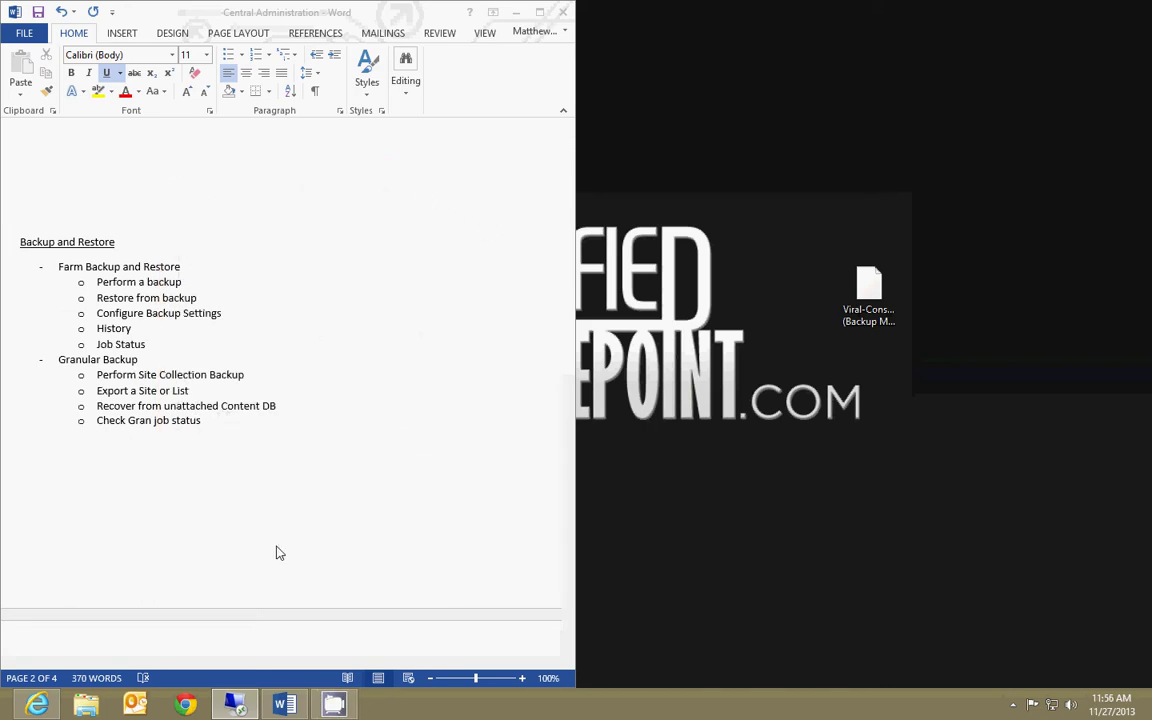
# Switch to the SharePoint server's remote desktop session and review the Farm and Granular Backup sections of the Backup and Restore page
pyautogui.moveTo(233, 707)
pyautogui.click(220, 620)
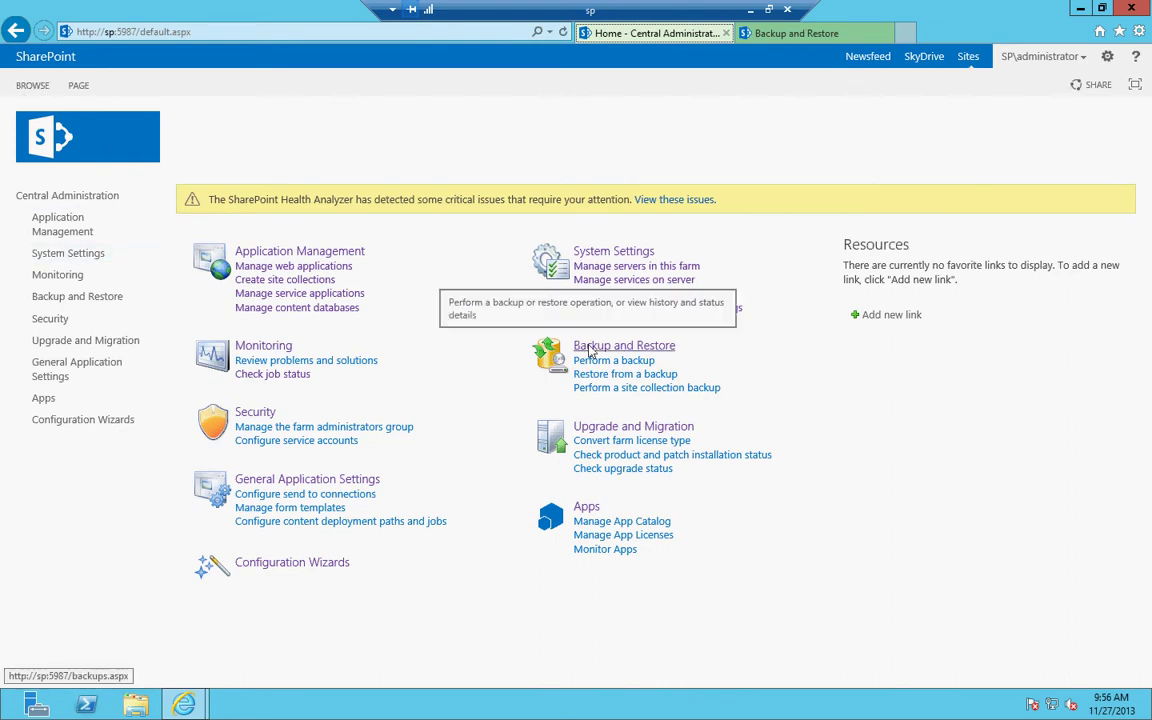
pyautogui.click(785, 36)
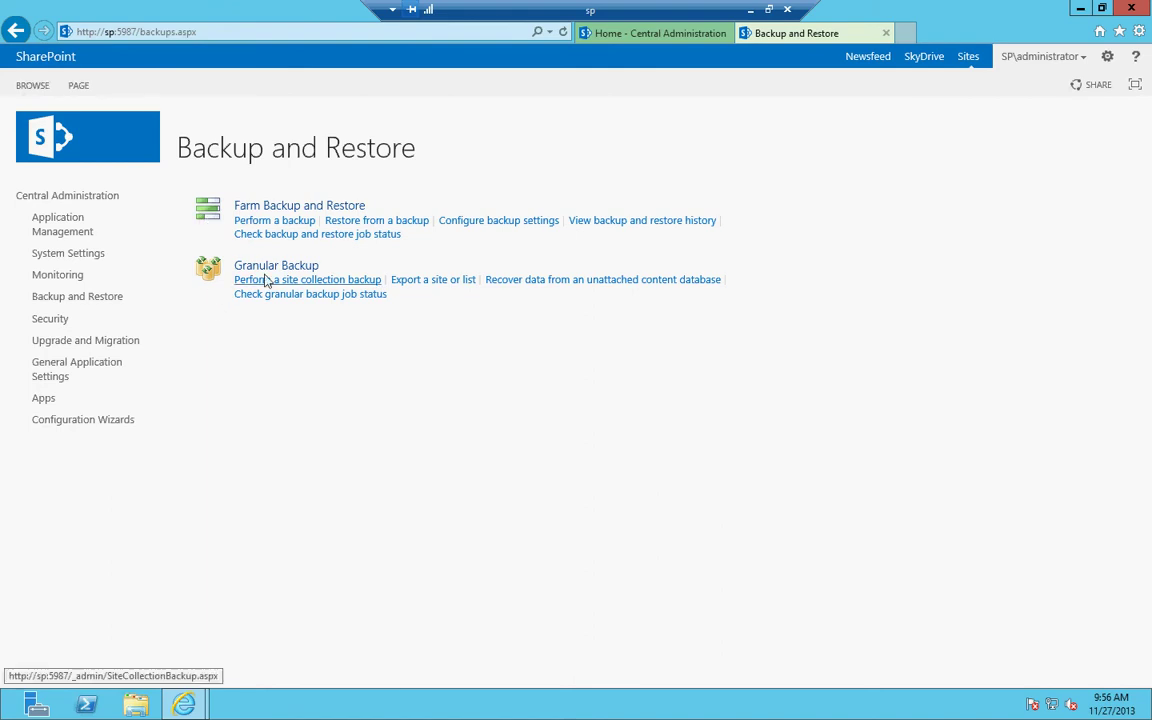
pyautogui.moveTo(236, 209); pyautogui.dragTo(399, 211)
pyautogui.click(409, 195)
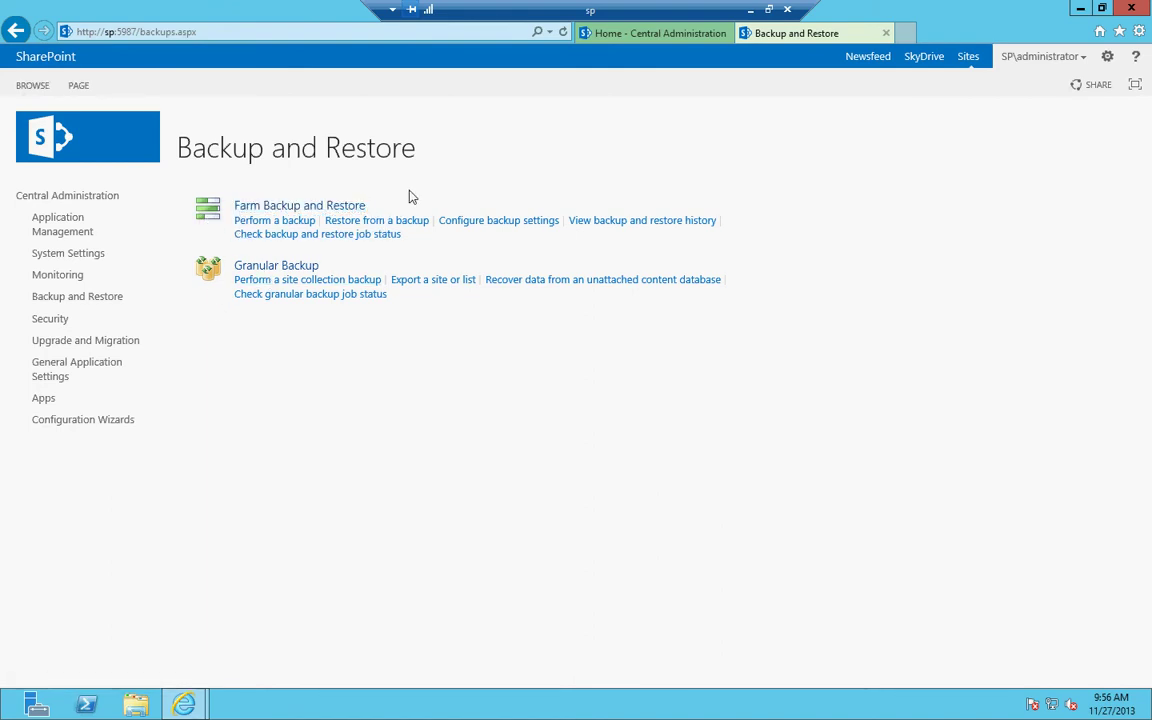
pyautogui.moveTo(235, 266); pyautogui.dragTo(340, 276)
pyautogui.click(362, 263)
pyautogui.moveTo(232, 206); pyautogui.dragTo(451, 203)
pyautogui.click(451, 203)
# Open the farm backup's component selection and examine the component list, selecting and clearing the entire Farm
pyautogui.click(290, 222)
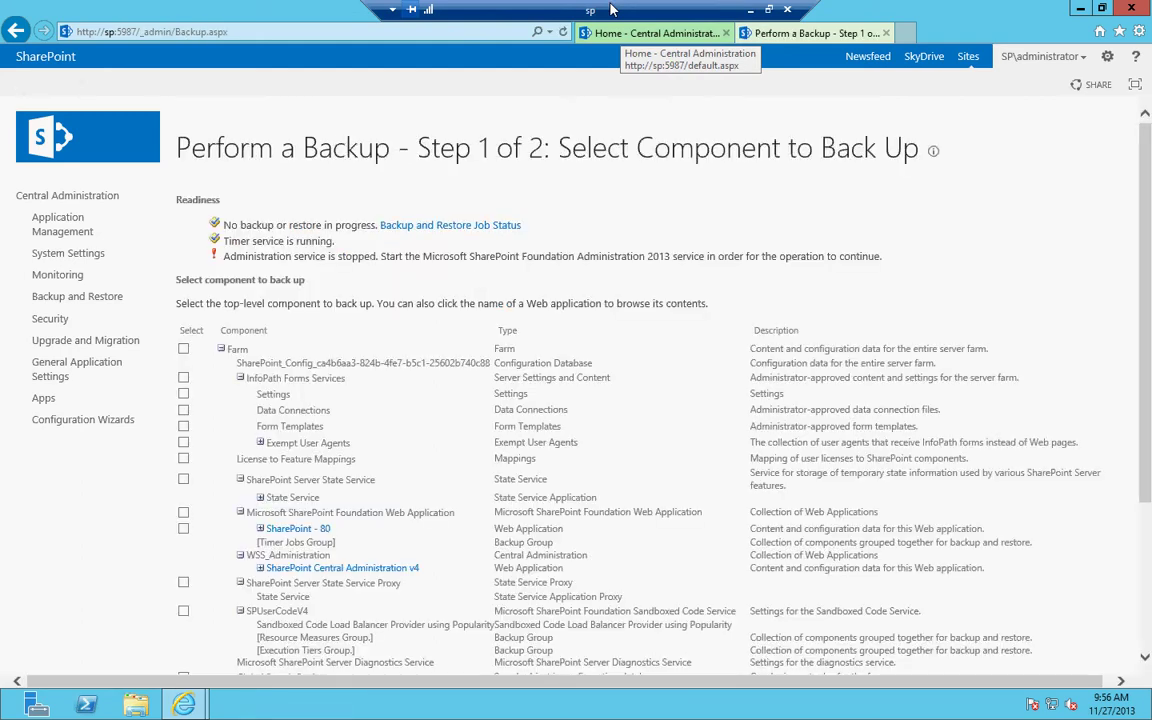
pyautogui.click(183, 348)
pyautogui.scroll(-3, 873, 573)
pyautogui.click(1035, 602)
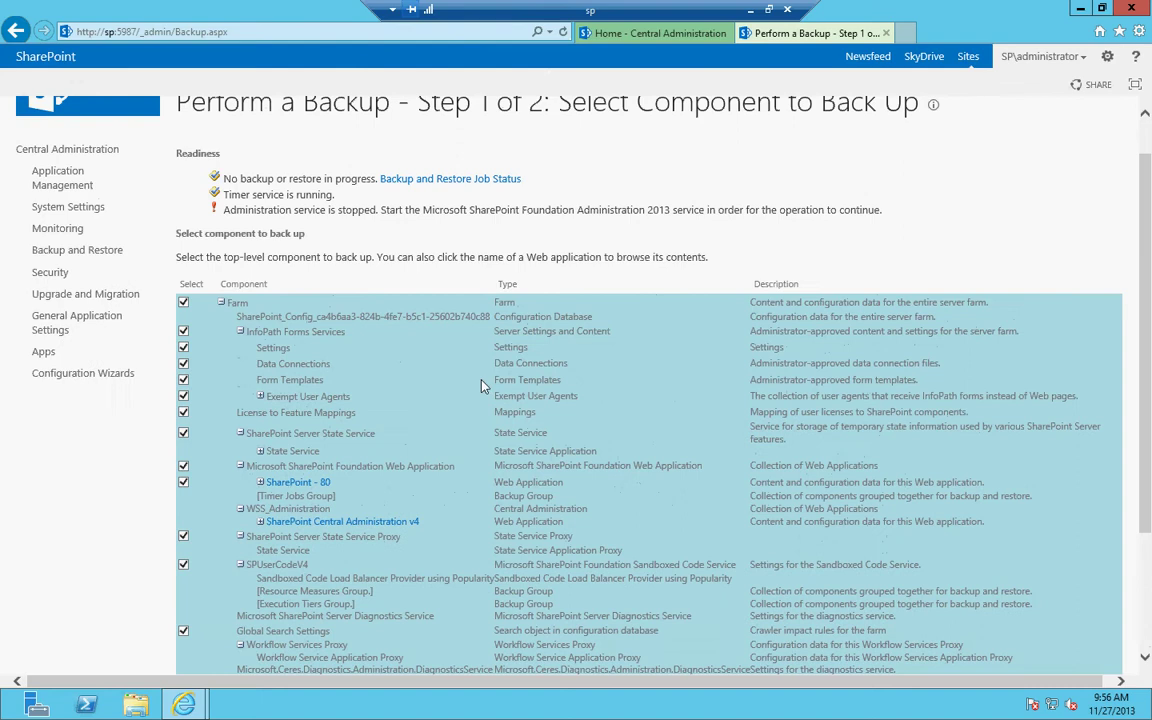
pyautogui.scroll(-3, 262, 235)
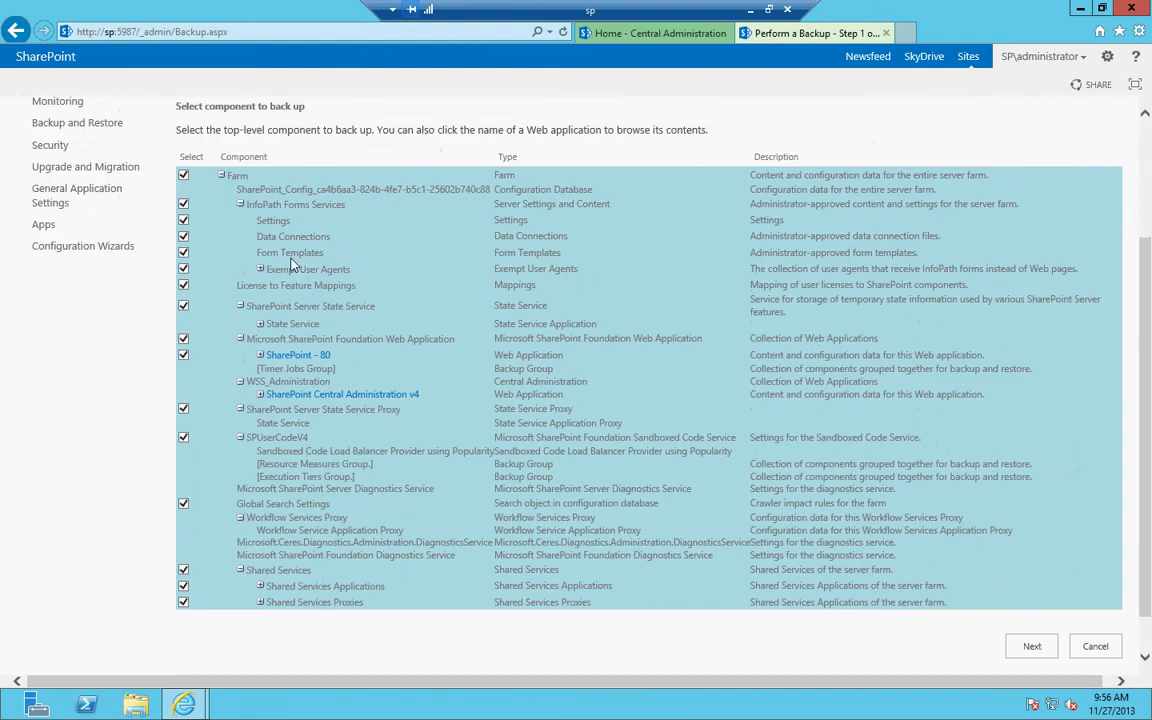
pyautogui.click(183, 175)
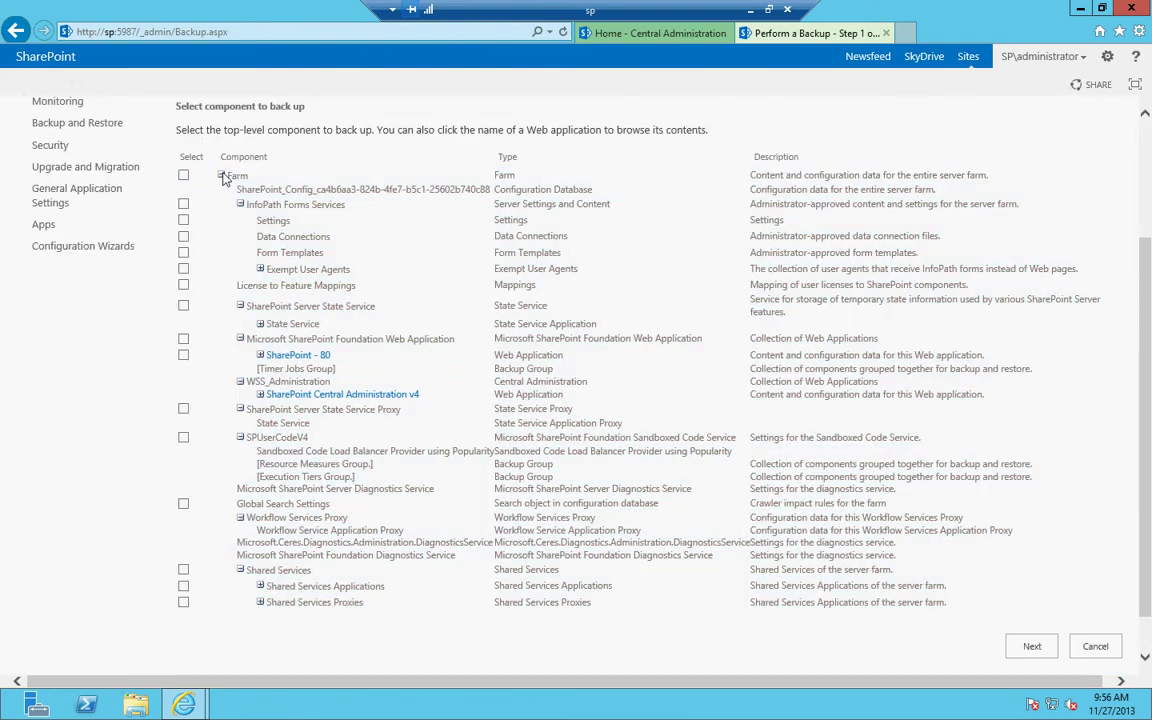
# Collapse the component groups under Farm, including InfoPath Forms Services, SharePoint Server State Service, WSS_Administration, SPUserCodeV4 and Shared Services
pyautogui.click(222, 176)
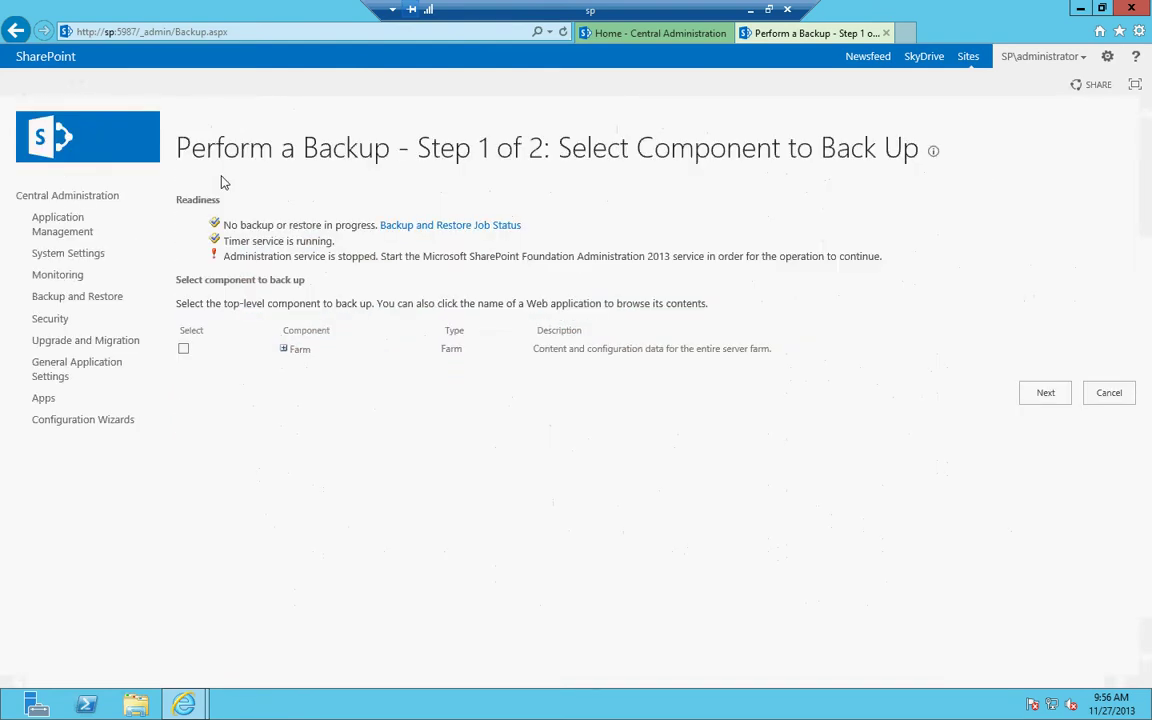
pyautogui.click(284, 350)
pyautogui.scroll(-3, 249, 326)
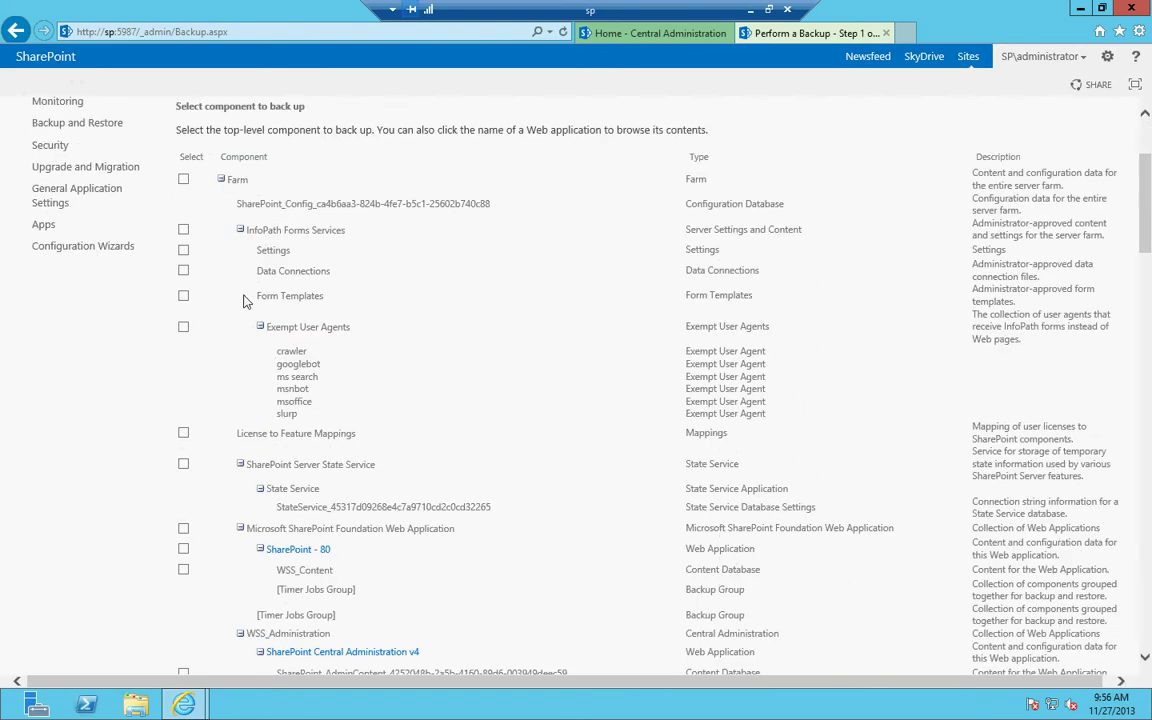
pyautogui.click(240, 230)
pyautogui.click(240, 286)
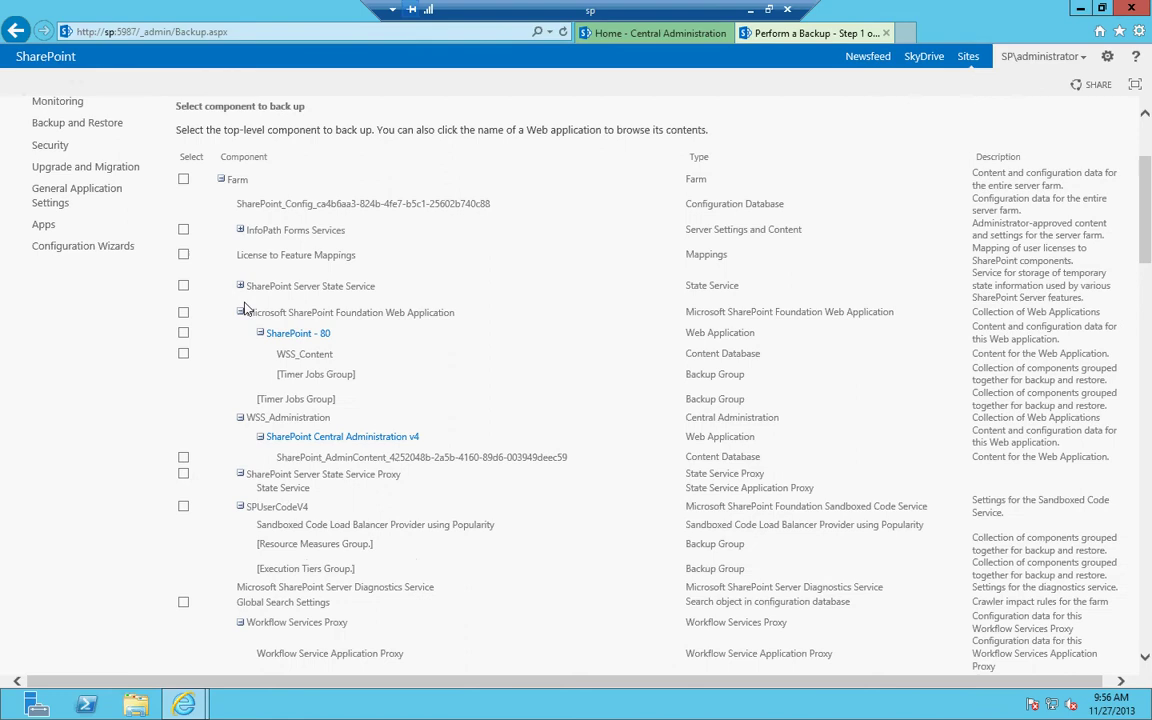
pyautogui.click(240, 312)
pyautogui.click(260, 345)
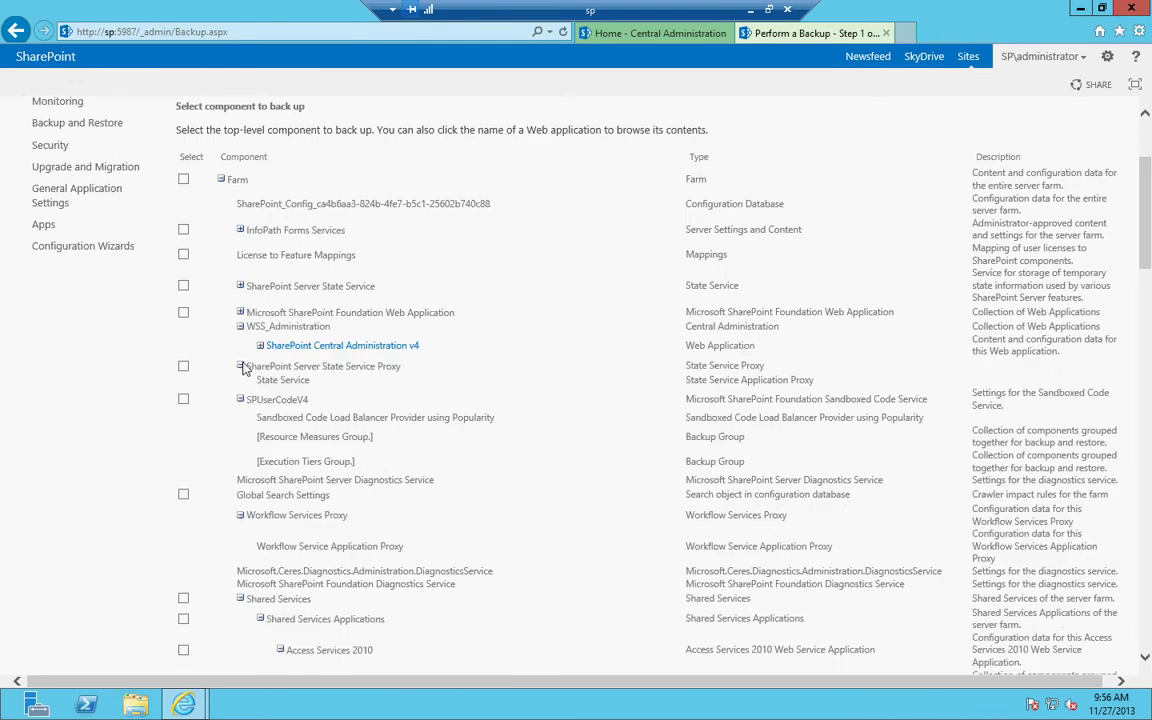
pyautogui.click(240, 366)
pyautogui.click(240, 386)
pyautogui.scroll(-2, 240, 405)
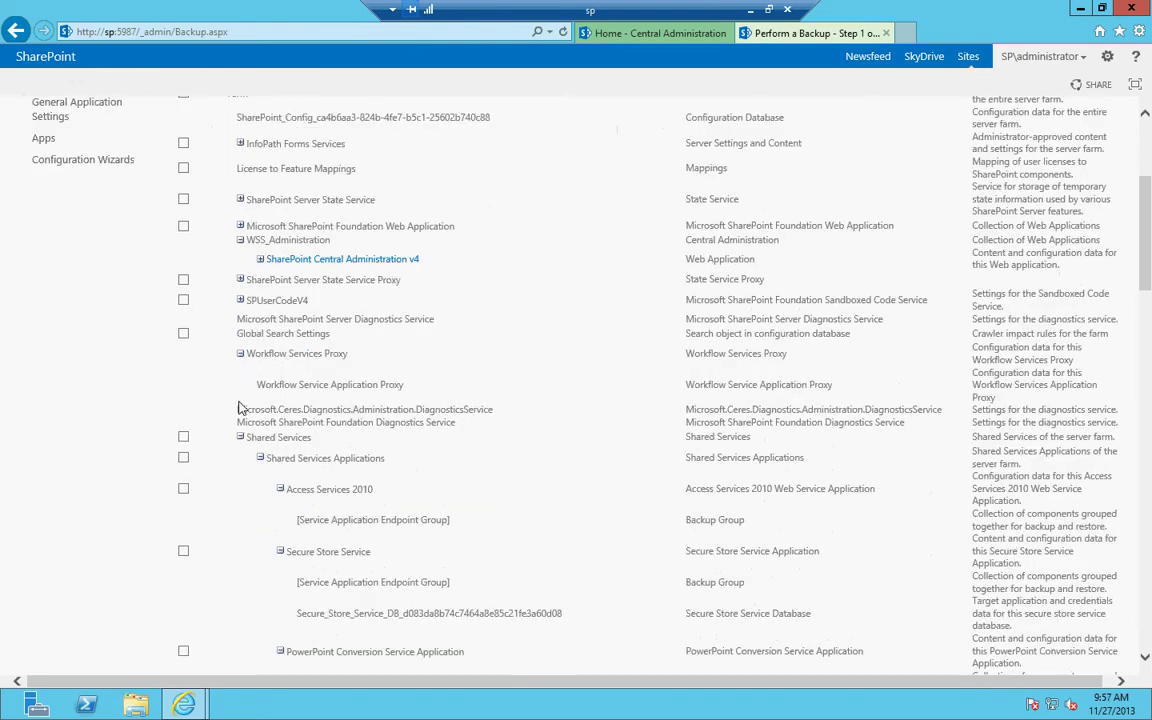
pyautogui.click(240, 437)
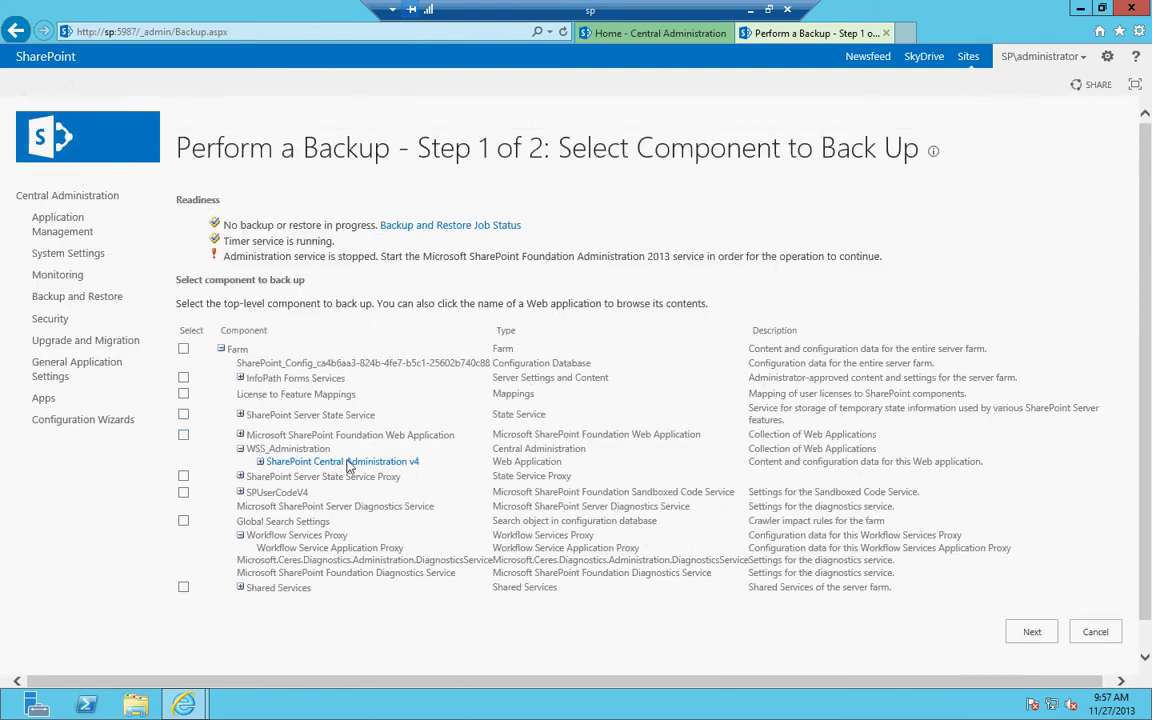
pyautogui.scroll(-1, 340, 445)
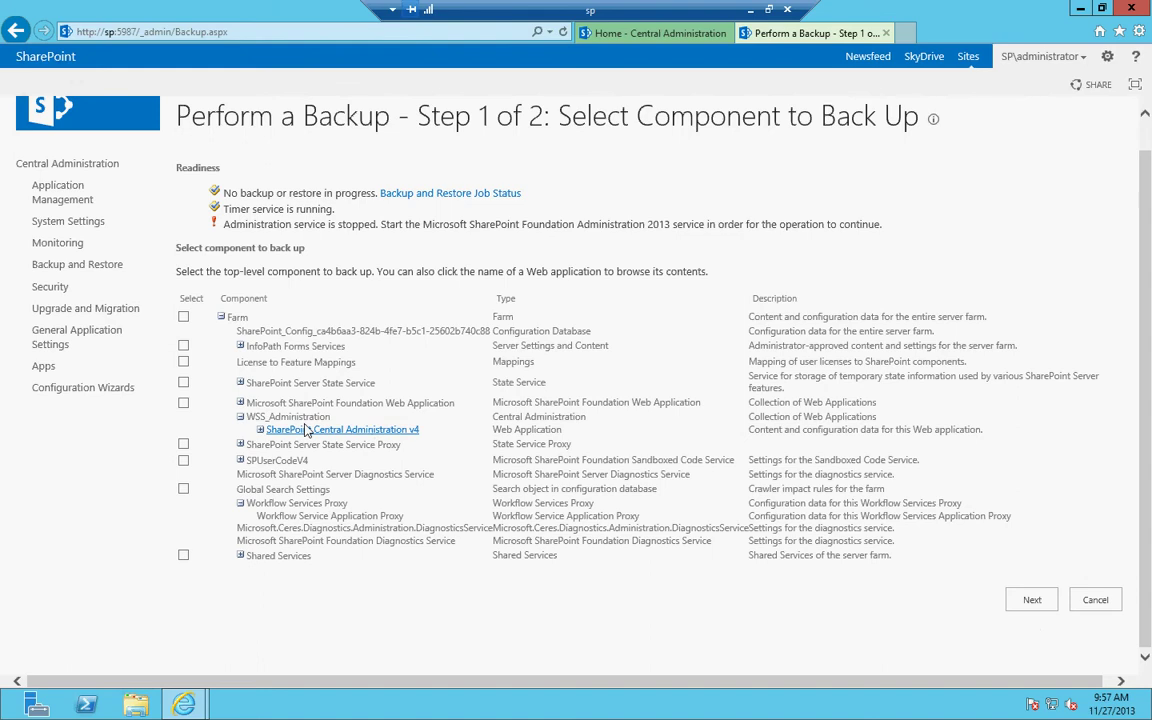
pyautogui.click(240, 416)
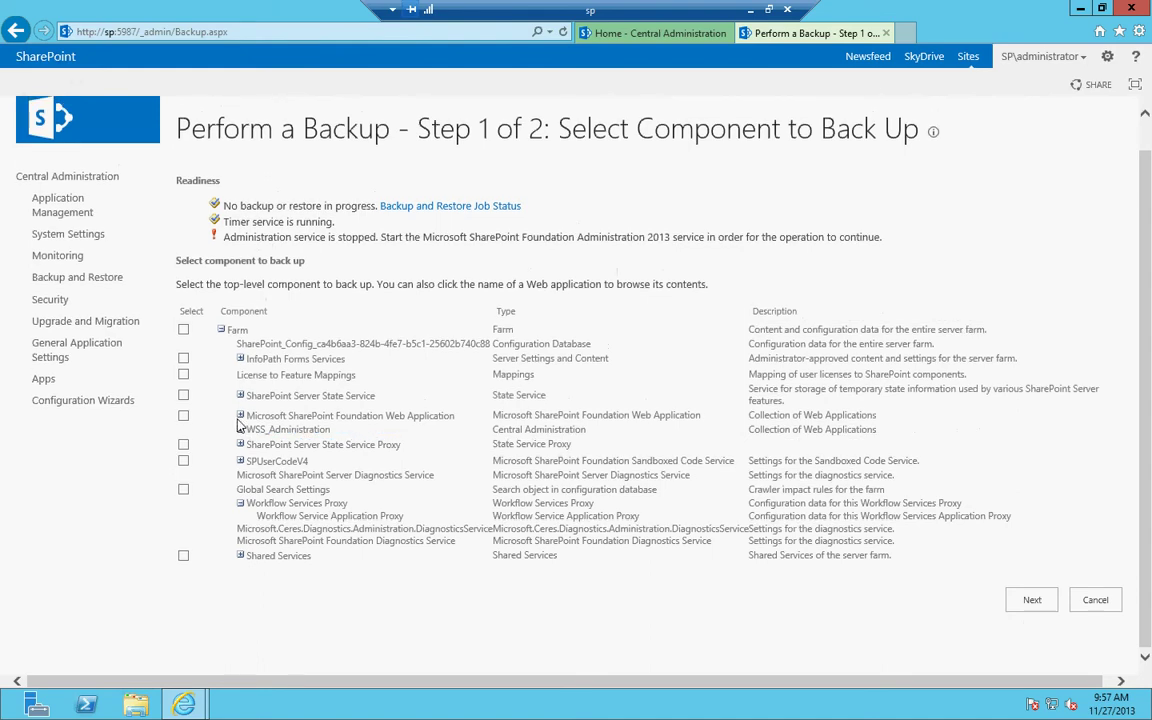
# Select the entire Farm for backup and try to continue to the second backup stage
pyautogui.click(184, 330)
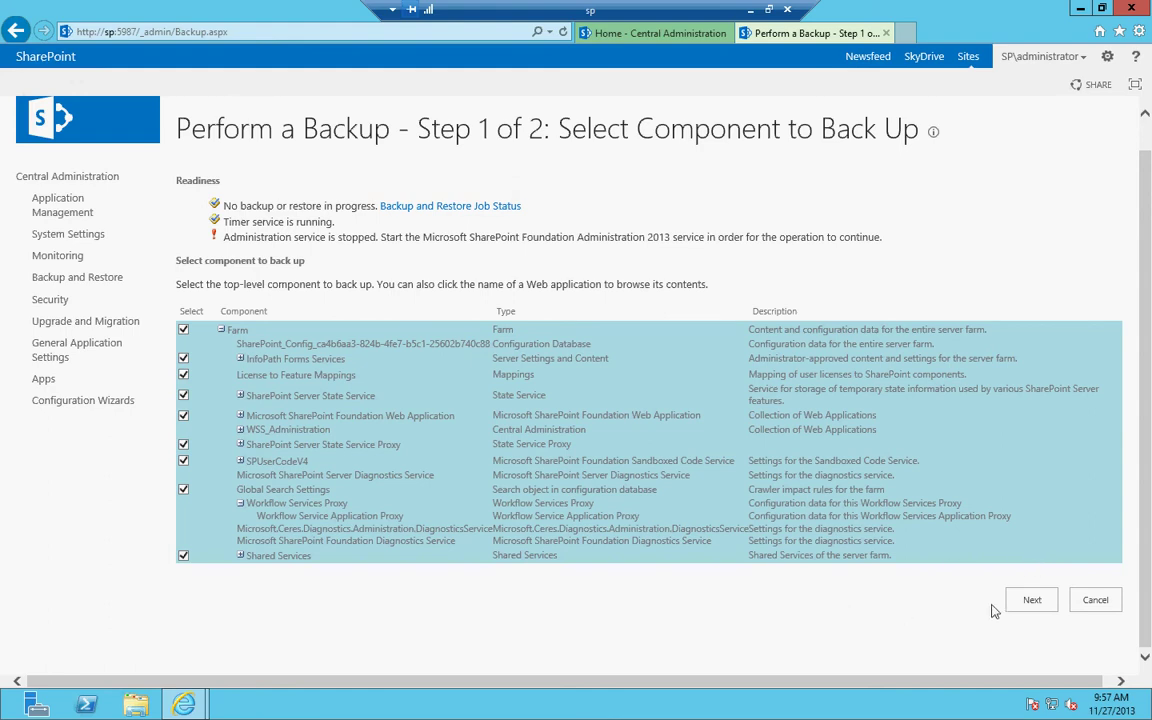
pyautogui.click(1031, 600)
# Open Backup and Restore from the Central Administration home page and close the separate farm backup page
pyautogui.click(658, 33)
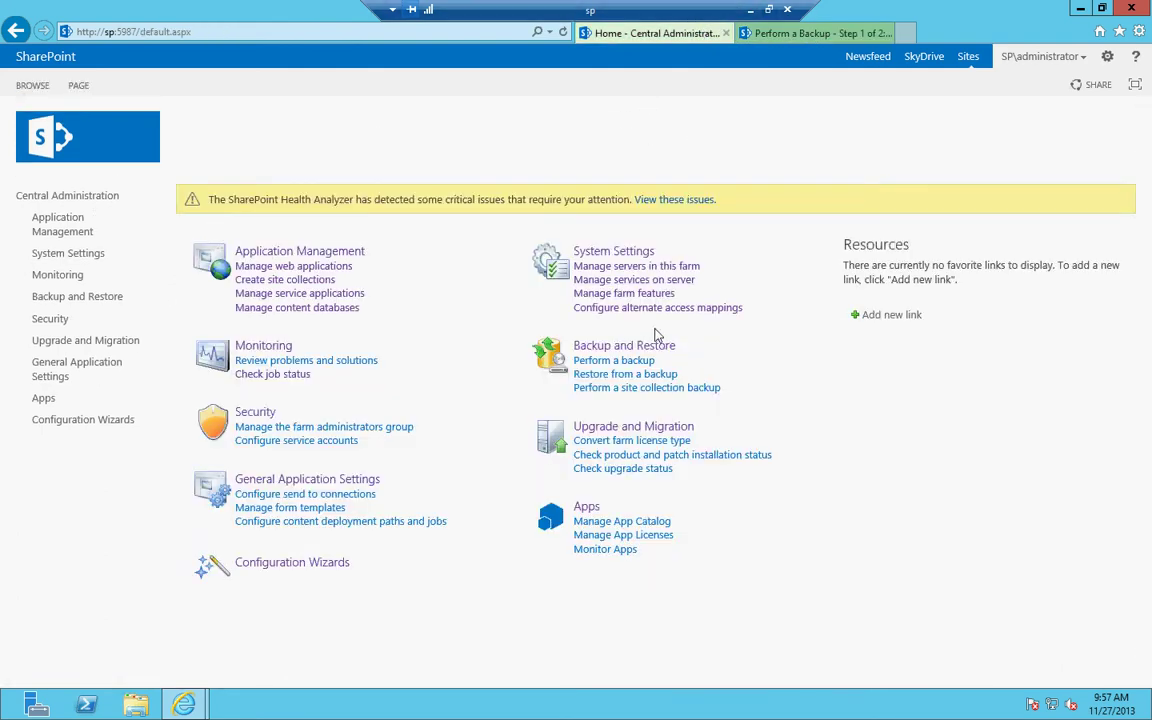
pyautogui.click(640, 345)
pyautogui.click(739, 33)
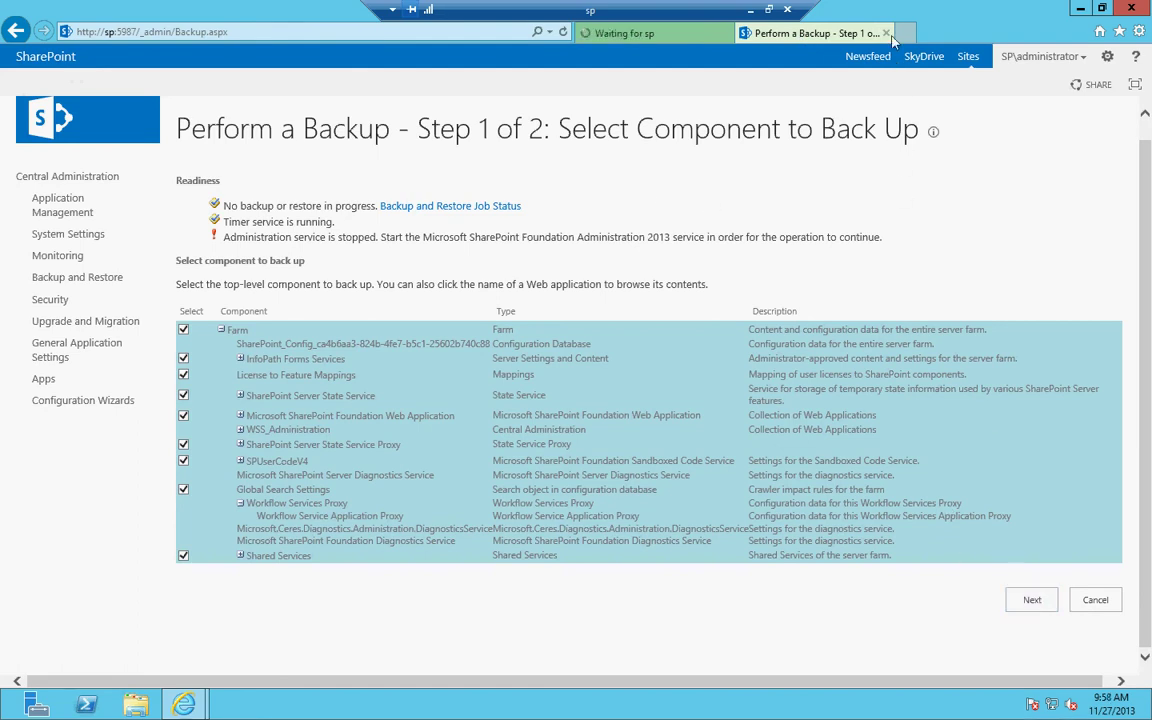
pyautogui.hotkey('ctrl', 'w')
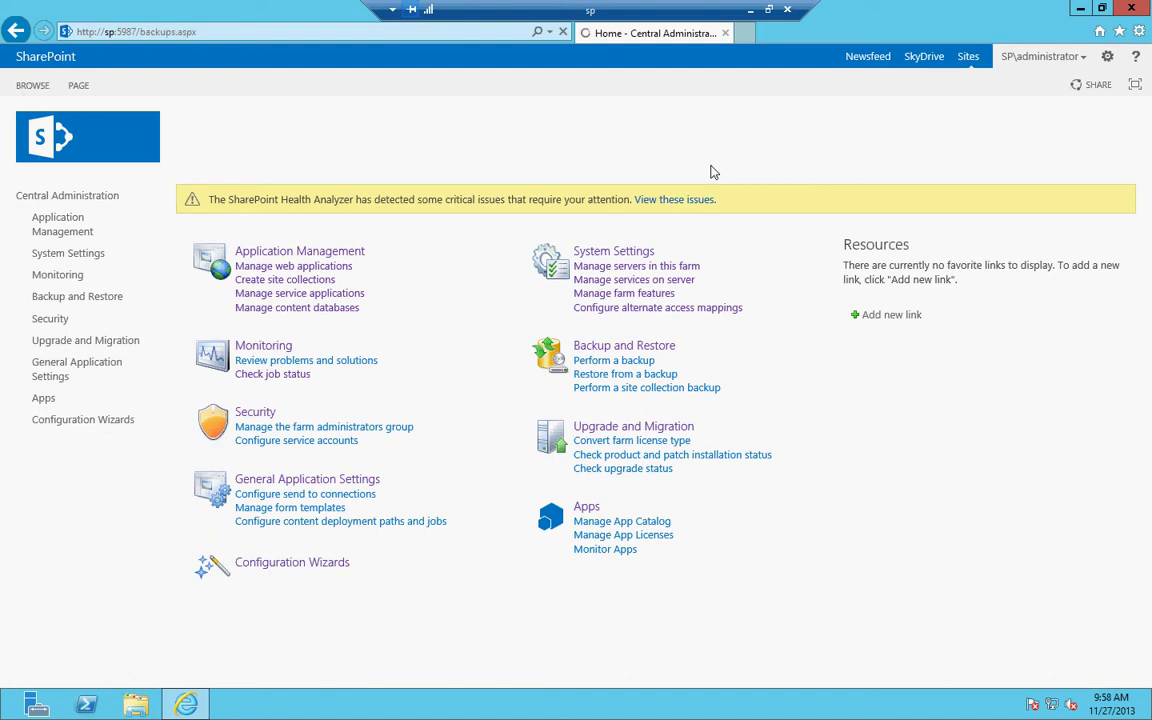
# View the page for restoring from a farm backup and return to the Backup and Restore overview
pyautogui.click(418, 221)
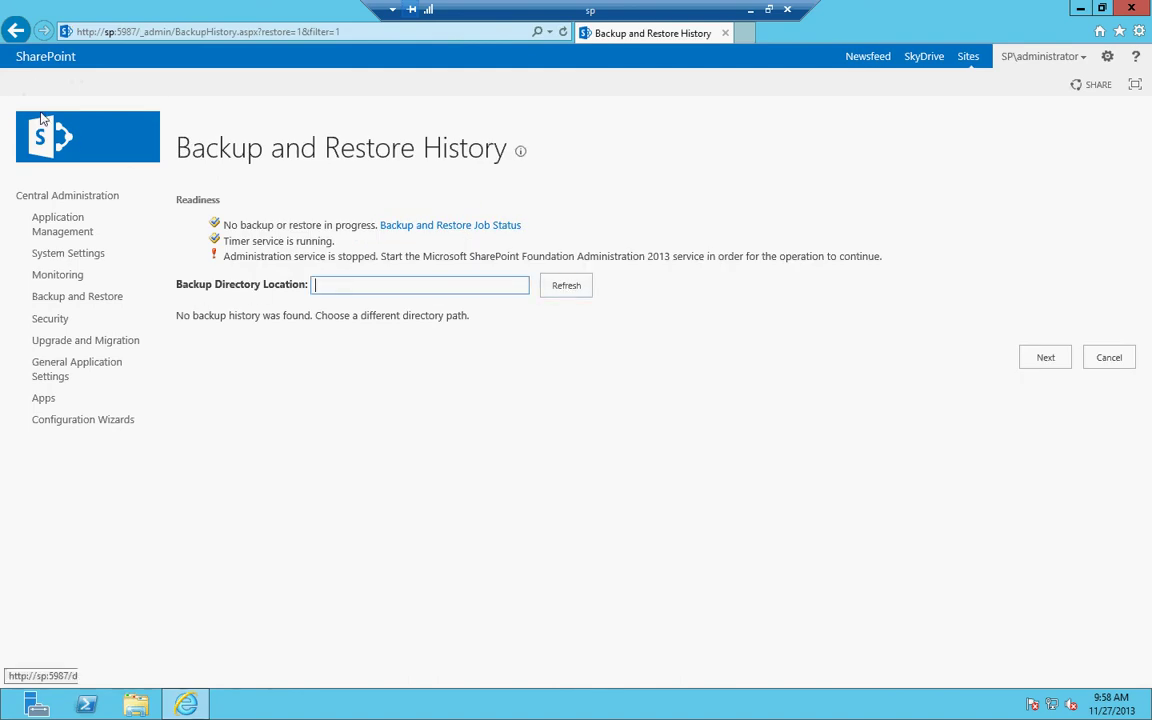
pyautogui.click(16, 34)
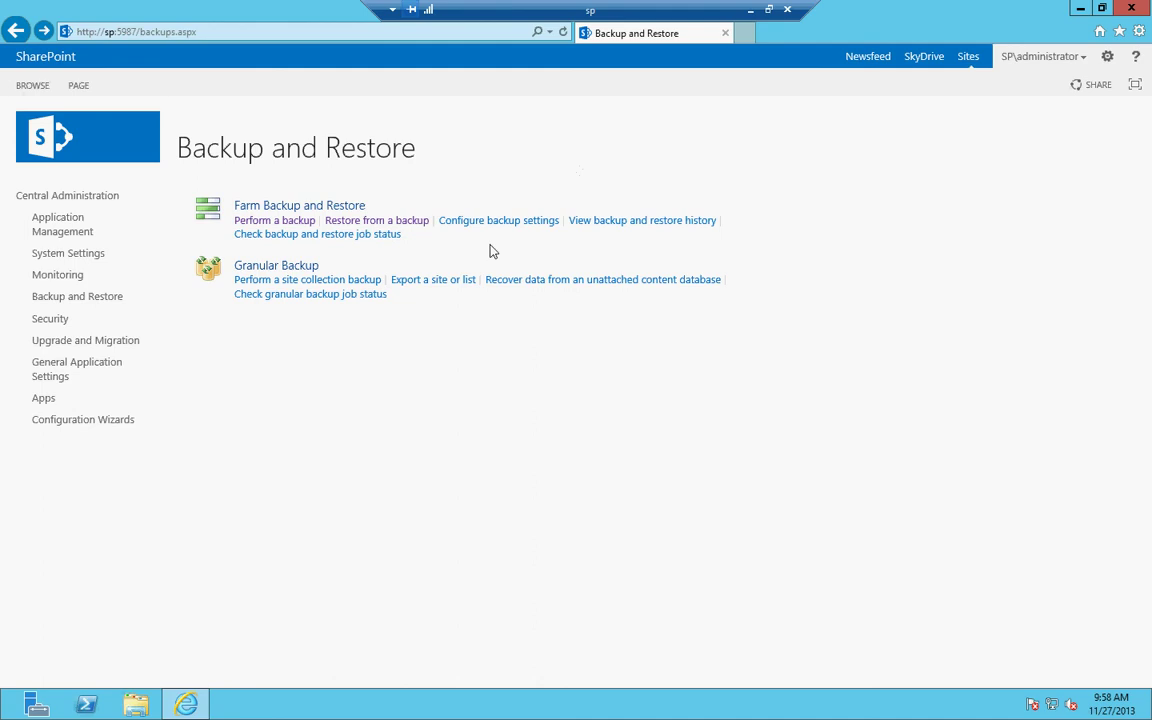
# Review the thread counts and backup location in the default backup and restore settings, leaving without saving
pyautogui.click(507, 222)
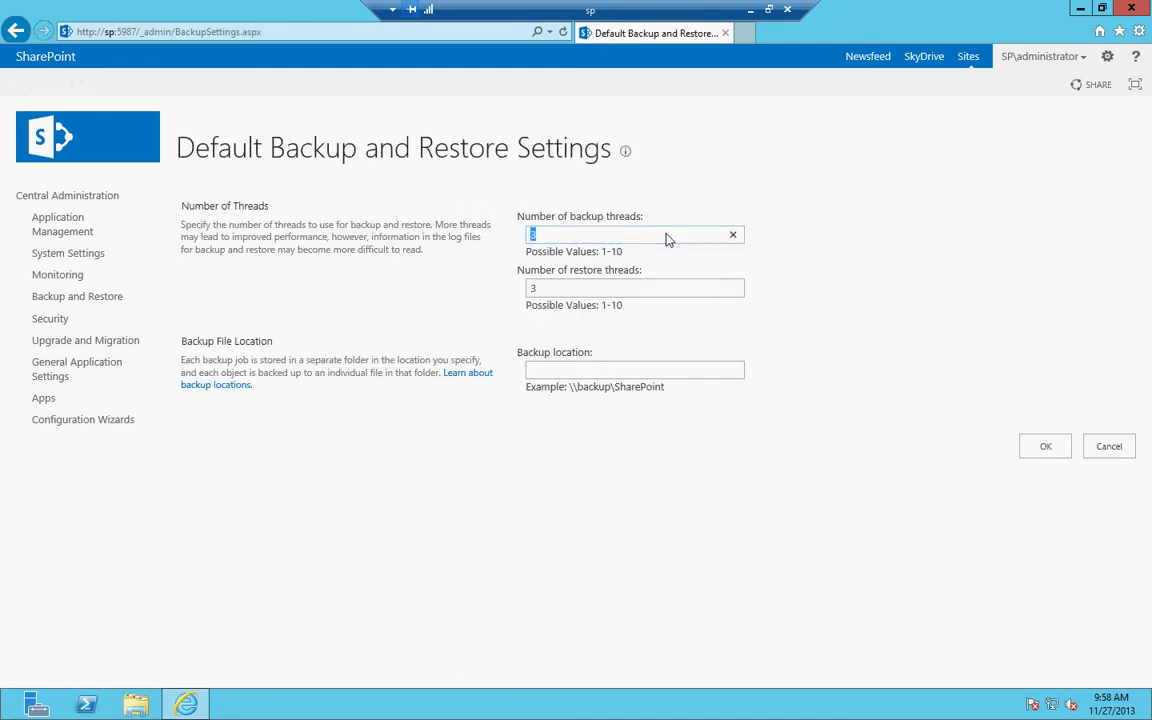
pyautogui.click(753, 190)
pyautogui.moveTo(447, 239); pyautogui.dragTo(445, 257)
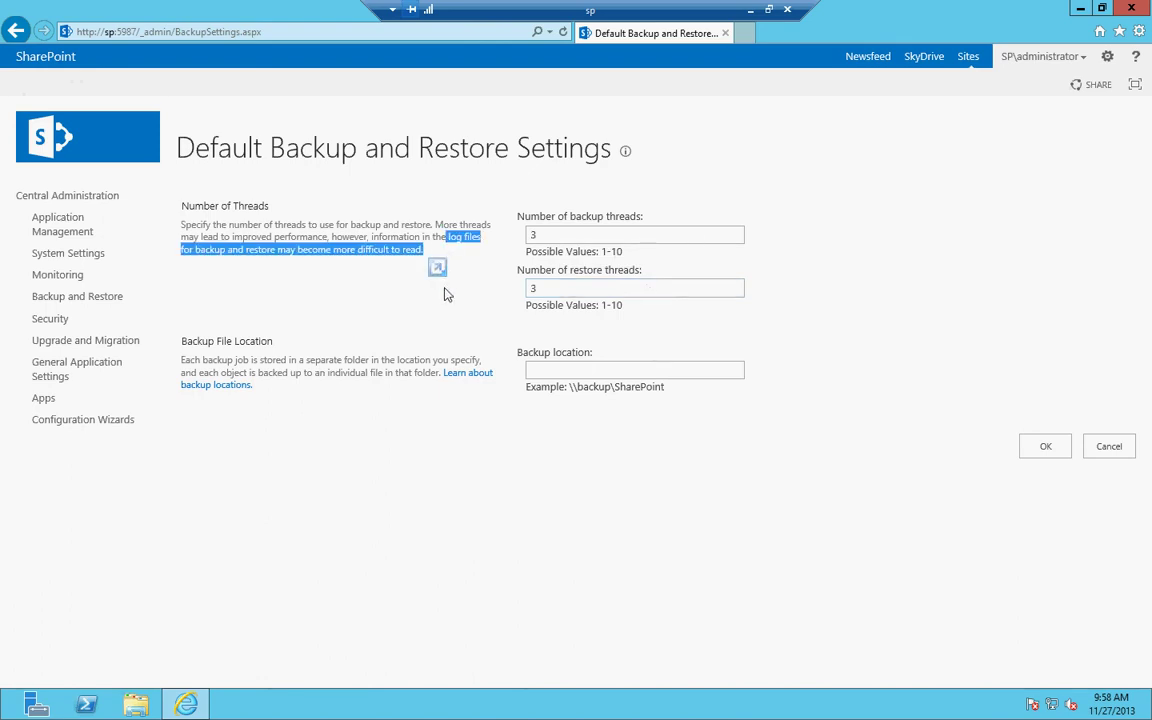
pyautogui.click(845, 242)
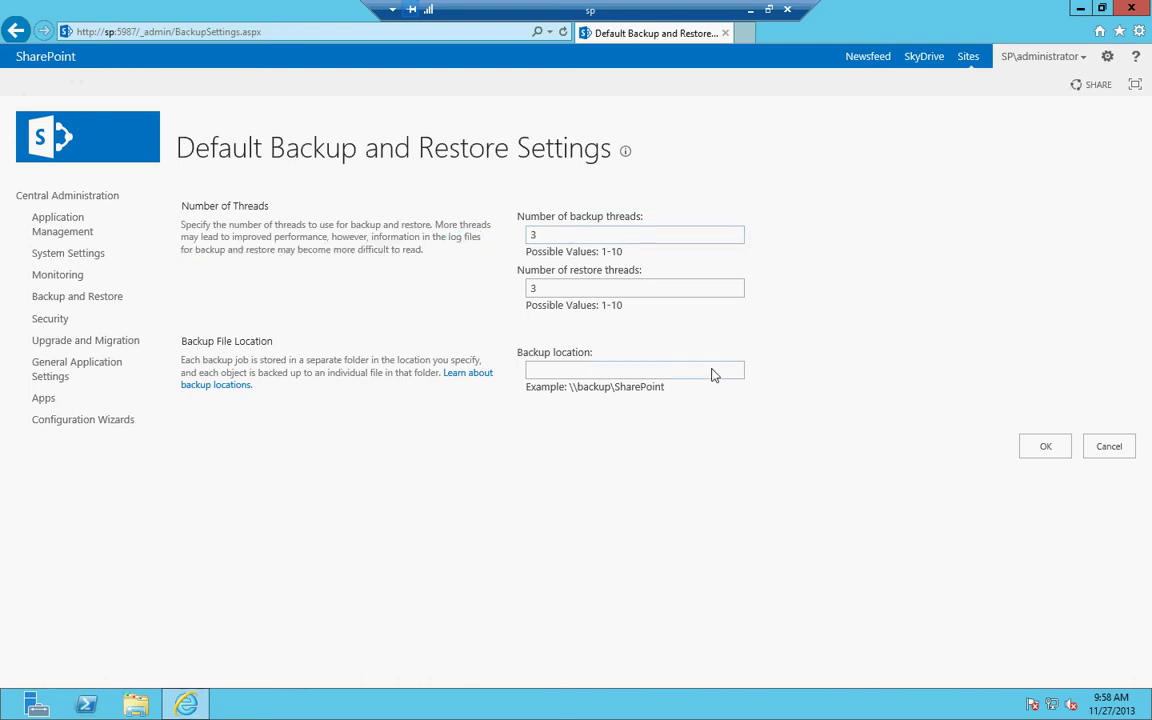
pyautogui.click(640, 371)
pyautogui.moveTo(568, 390); pyautogui.dragTo(663, 399)
pyautogui.click(1110, 447)
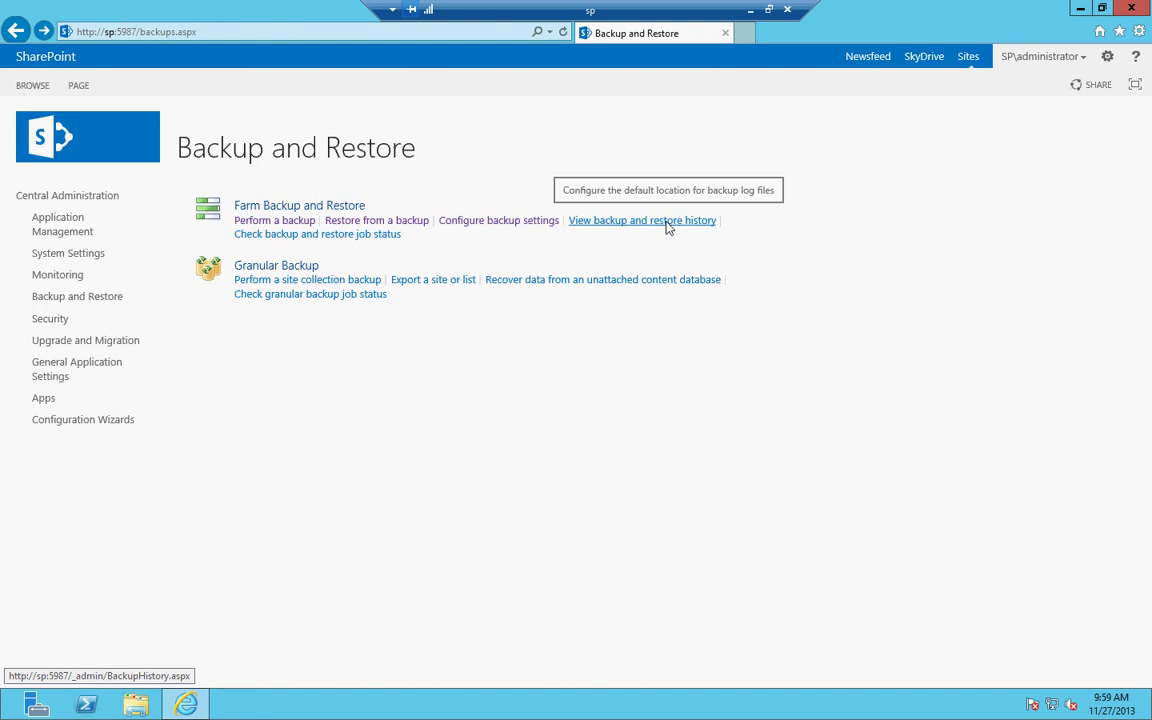
# View the farm's backup and restore history and its job status, returning to the Backup and Restore overview
pyautogui.click(668, 223)
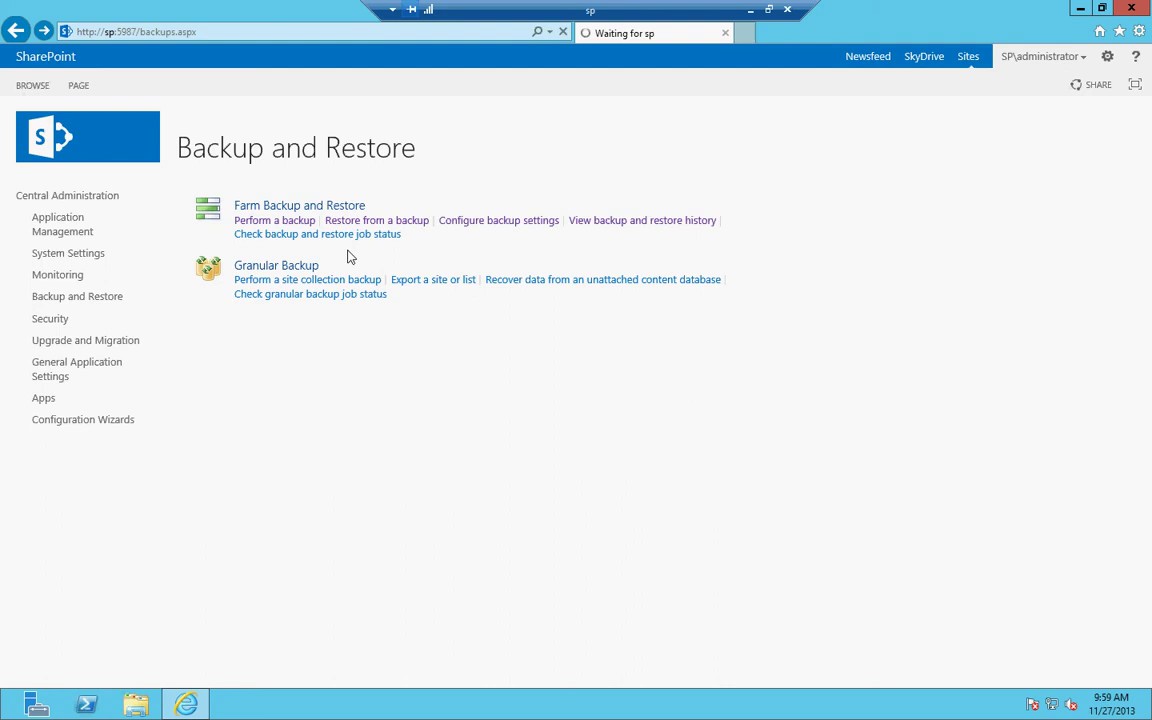
pyautogui.click(15, 30)
pyautogui.click(338, 244)
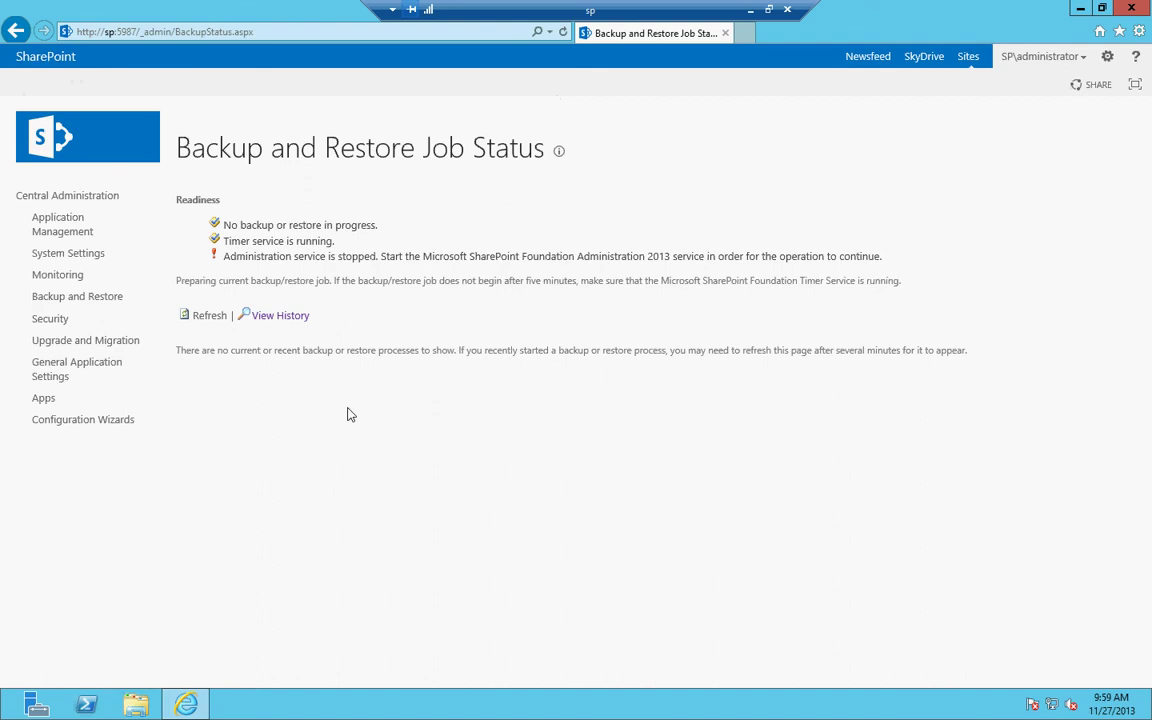
pyautogui.click(17, 33)
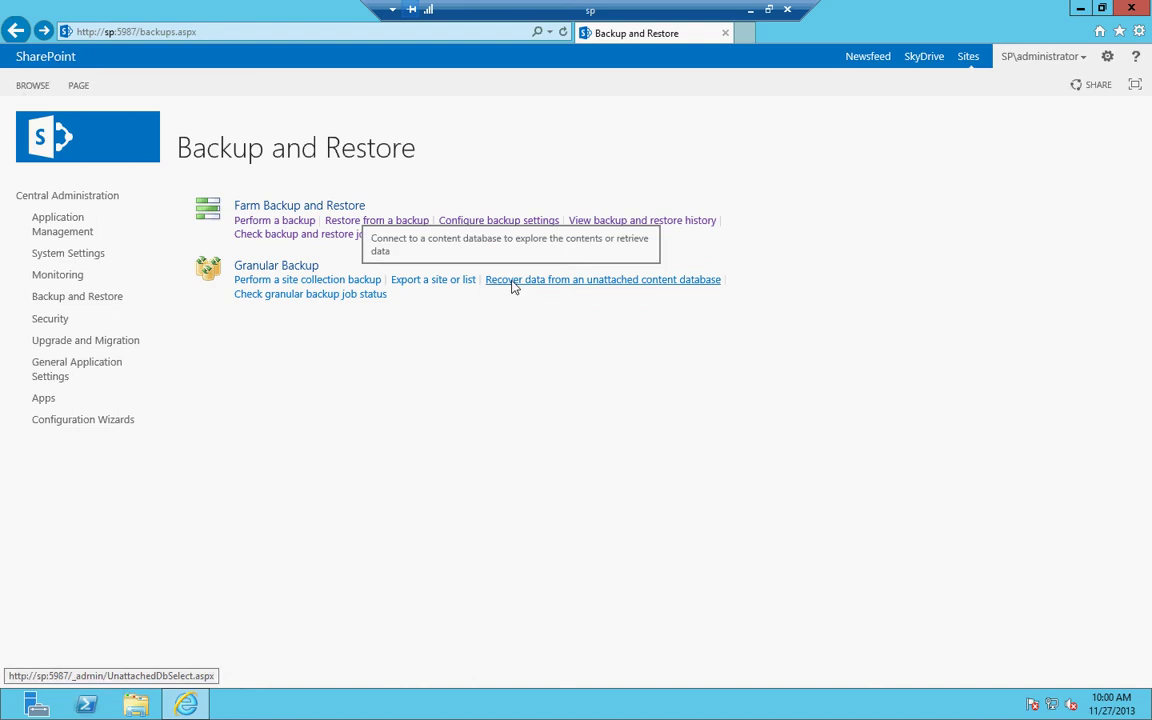
# View the option for recovering data from an unattached content database, return to the overview and minimize the remote session
pyautogui.click(512, 282)
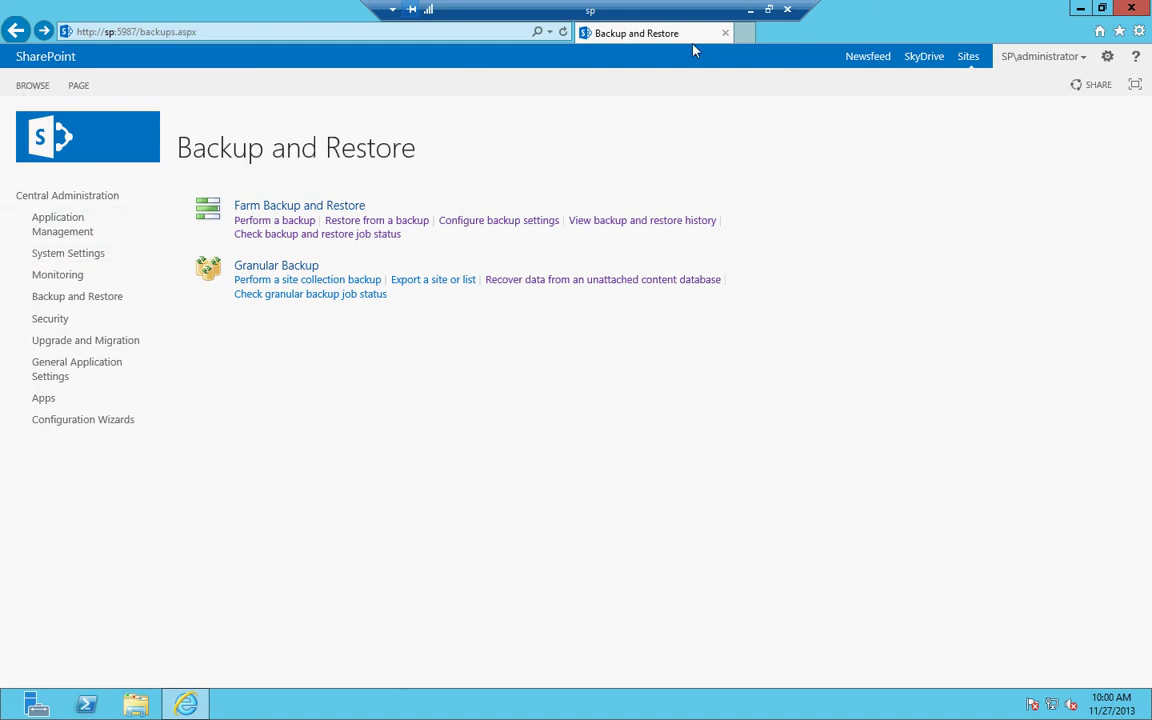
pyautogui.click(750, 12)
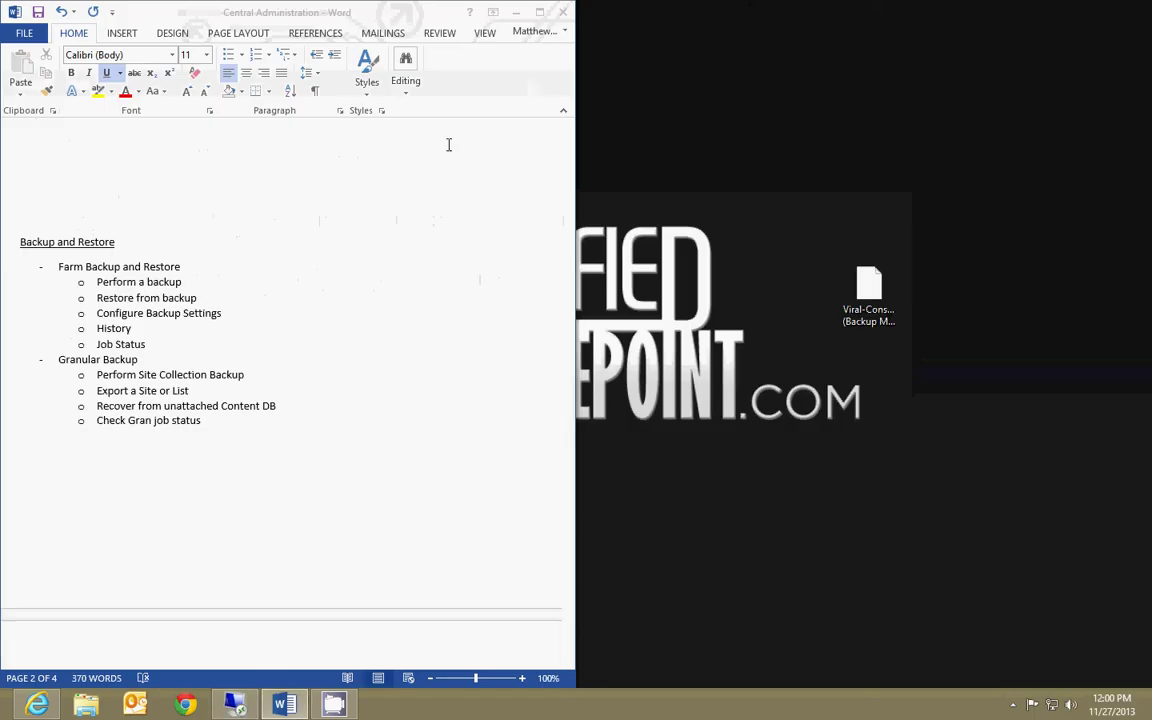